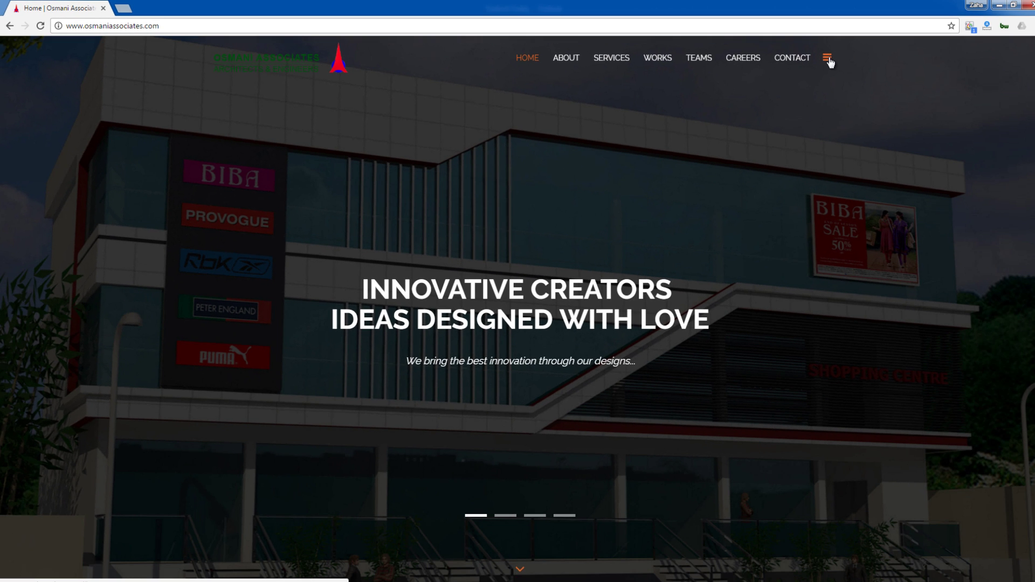
Open the site's navigation menu and go to the Employee Mailbox webmail sign-in page
{"action": "left_click", "coordinate": [829, 57]}
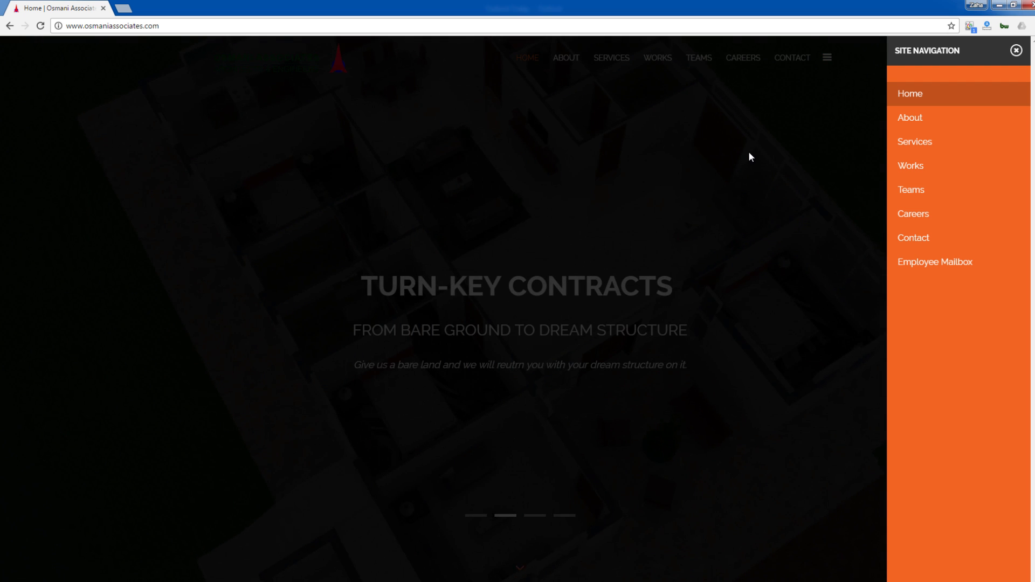
{"action": "left_click", "coordinate": [938, 264]}
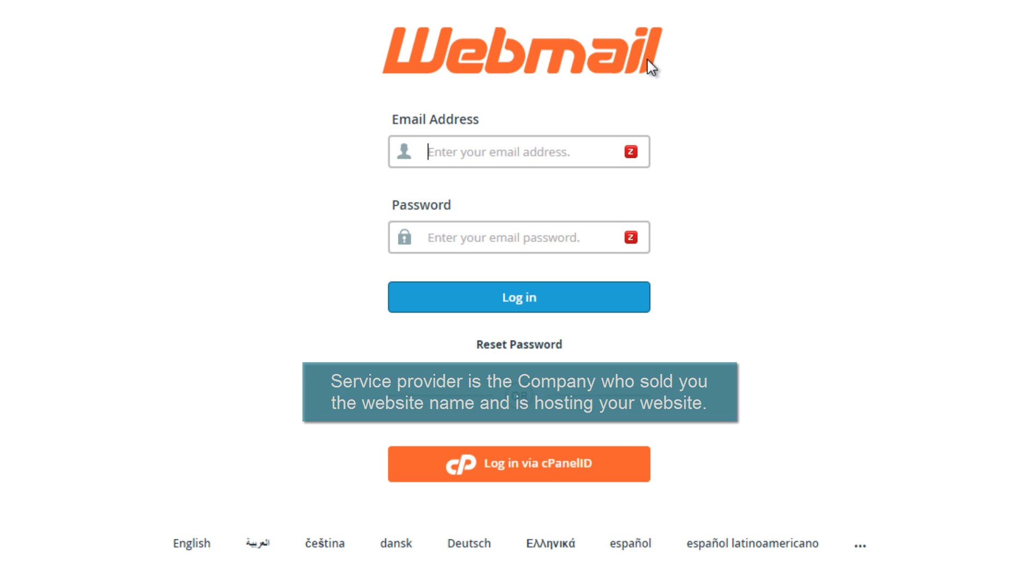
Sign in to Webmail with the webmaster mailbox address and its password
{"action": "key", "text": "ctrl+v"}
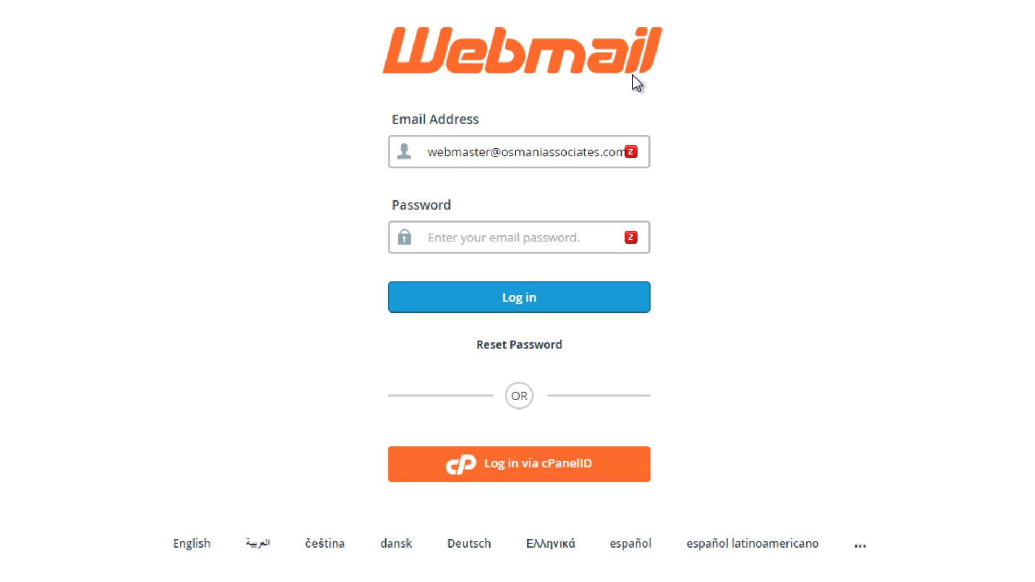
{"action": "key", "text": "Tab"}
{"action": "type", "text": "••••••"}
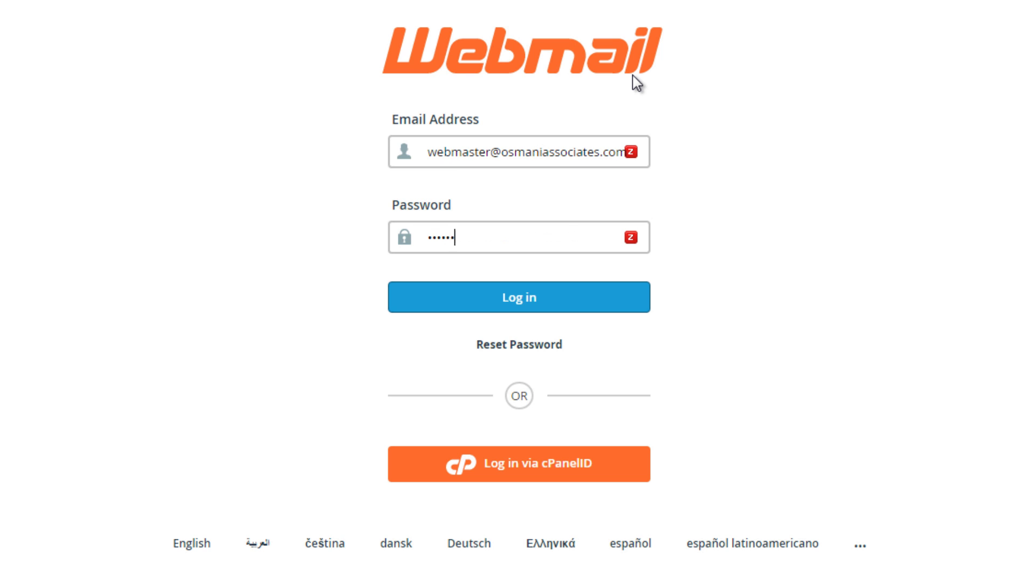
{"action": "type", "text": "•••••••"}
{"action": "key", "text": "Return"}
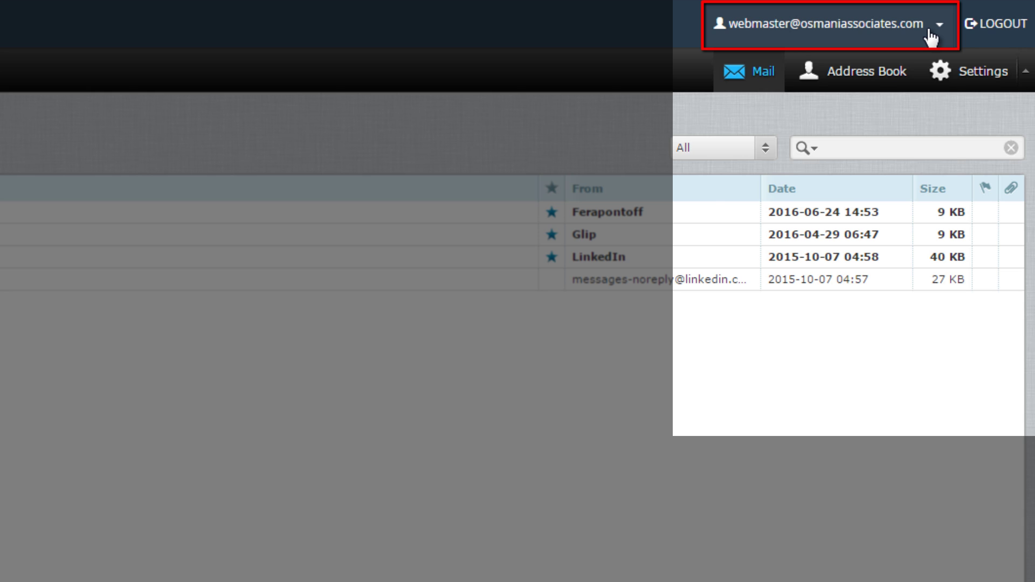
Open Configure Mail Client and review the manual settings: server1.zaha.in, IMAP 993, SMTP 465
{"action": "left_click", "coordinate": [931, 35]}
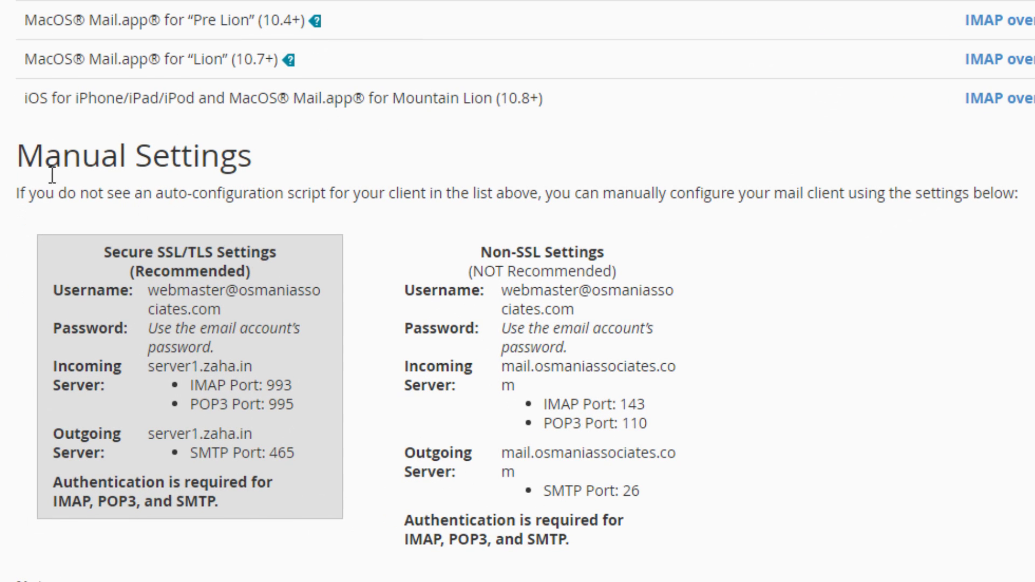
{"action": "left_click_drag", "start_coordinate": [16, 148], "coordinate": [299, 177]}
{"action": "left_click", "coordinate": [348, 205]}
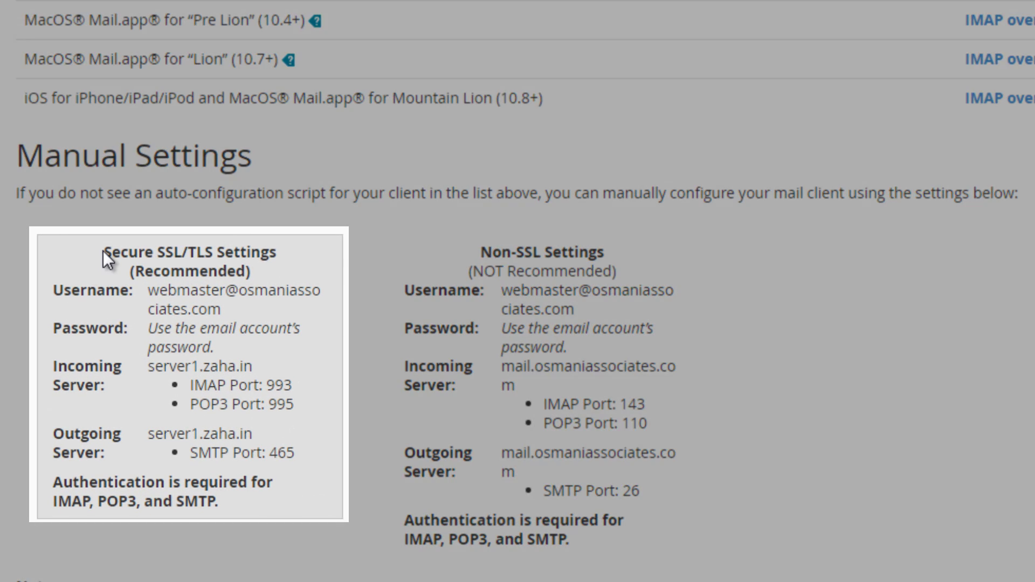
{"action": "left_click_drag", "start_coordinate": [103, 251], "coordinate": [301, 468]}
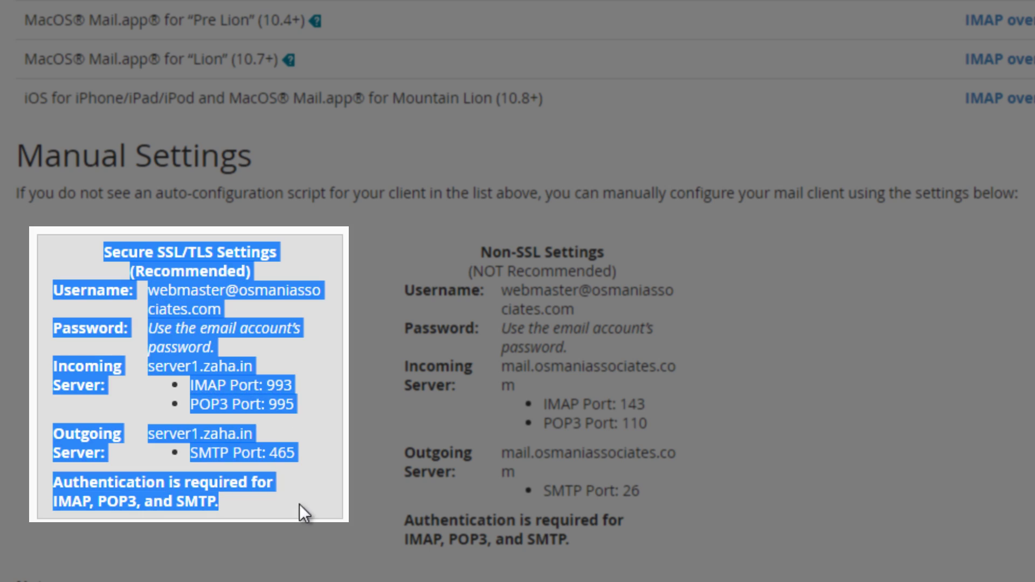
{"action": "left_click", "coordinate": [398, 440]}
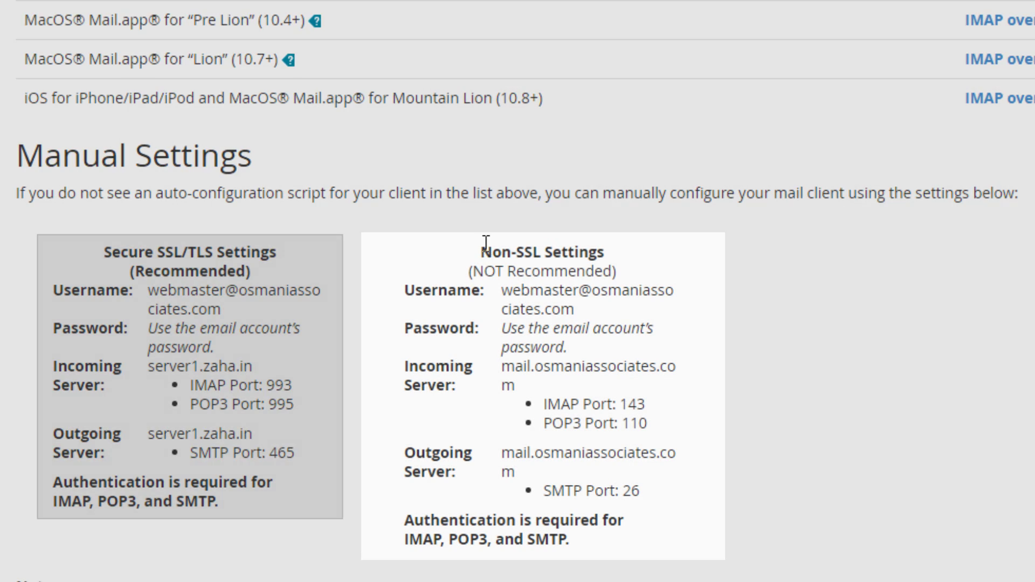
{"action": "left_click_drag", "start_coordinate": [485, 242], "coordinate": [620, 557]}
{"action": "left_click", "coordinate": [625, 539]}
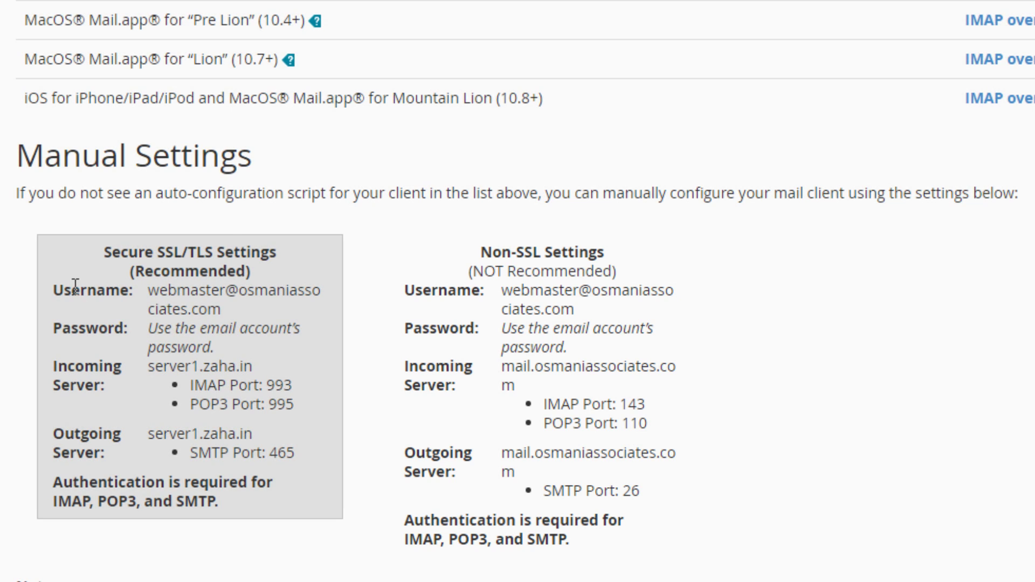
{"action": "left_click_drag", "start_coordinate": [73, 286], "coordinate": [291, 520]}
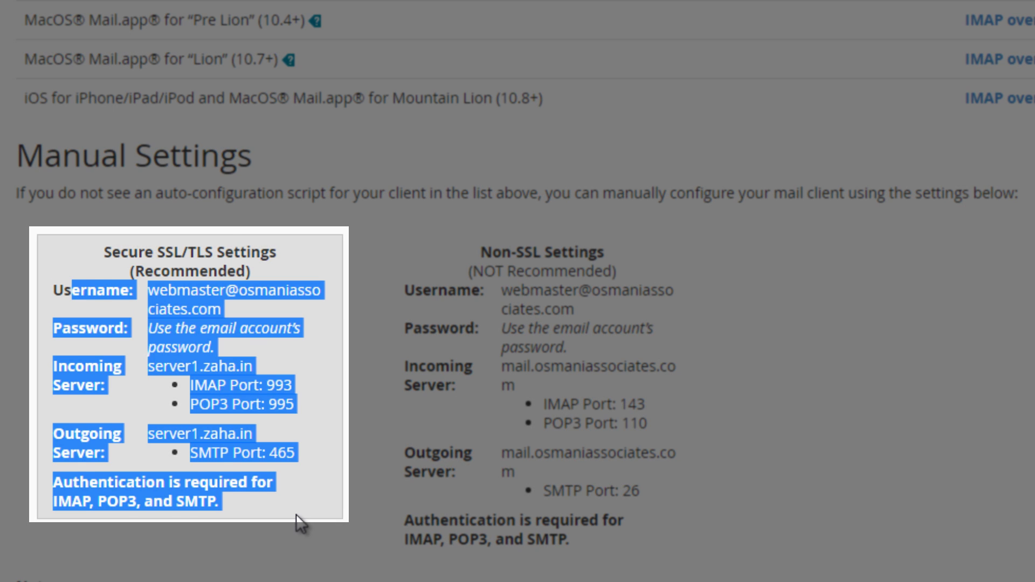
{"action": "left_click", "coordinate": [296, 516]}
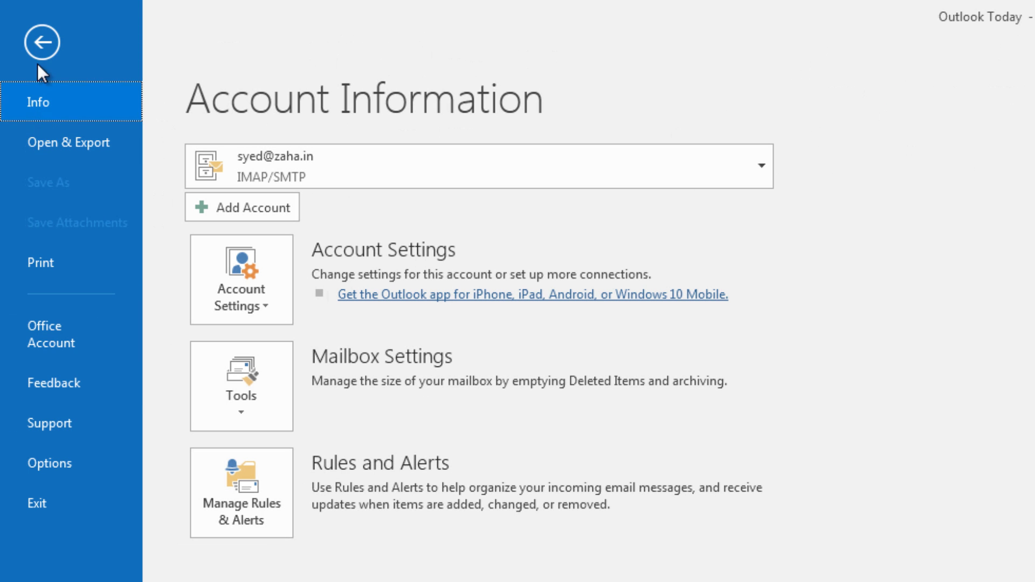
Return from the Account Information page to Outlook's main mail view
{"action": "left_click", "coordinate": [44, 35]}
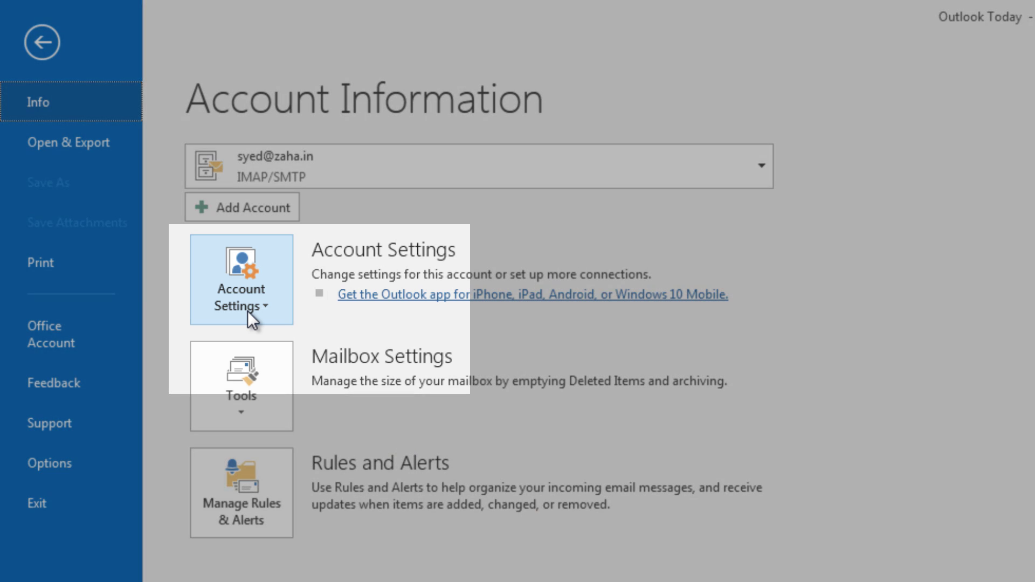
Open Account Settings and start a new account using manual setup as POP or IMAP
{"action": "left_click", "coordinate": [248, 310]}
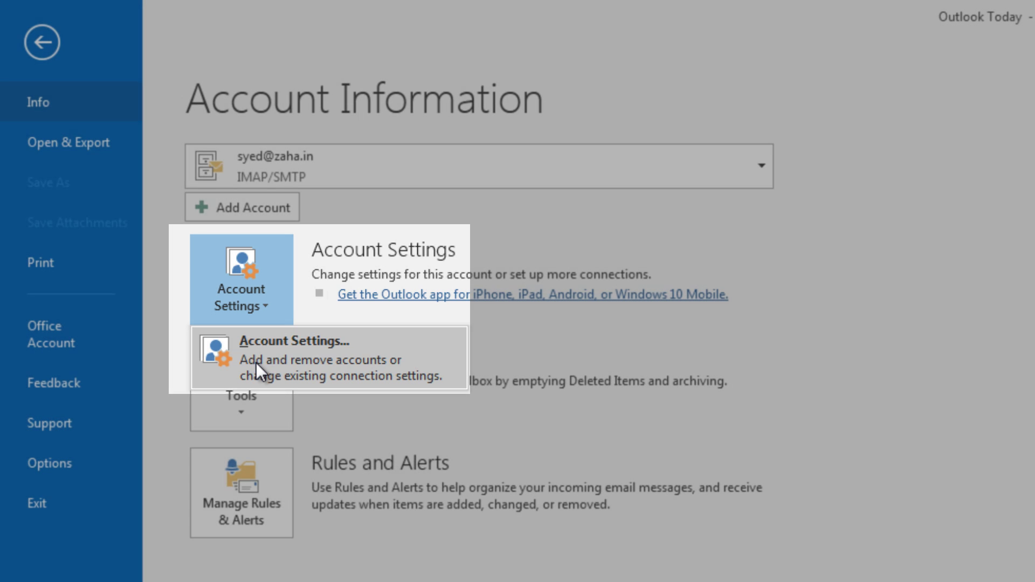
{"action": "left_click", "coordinate": [257, 363]}
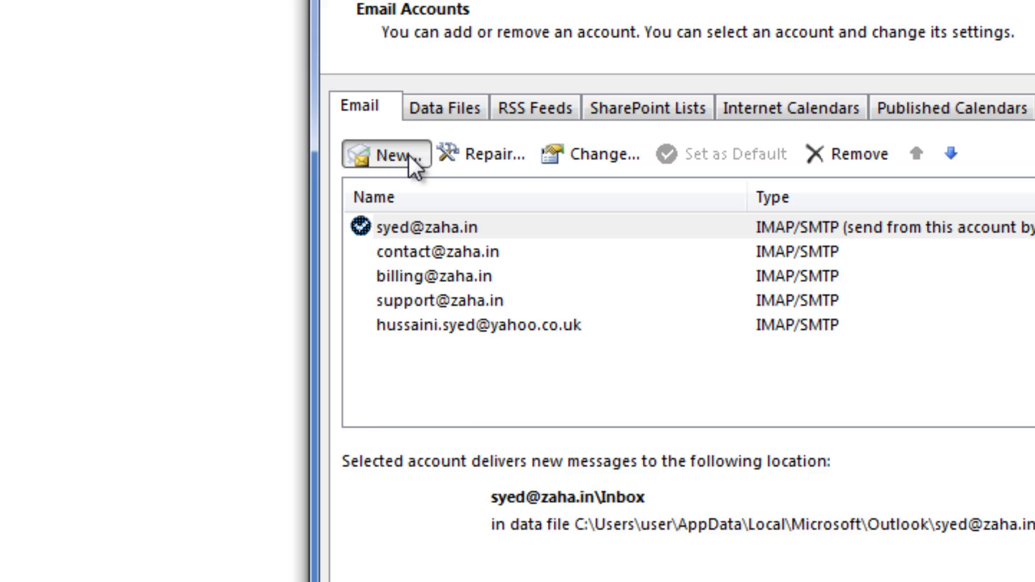
{"action": "left_click", "coordinate": [409, 154]}
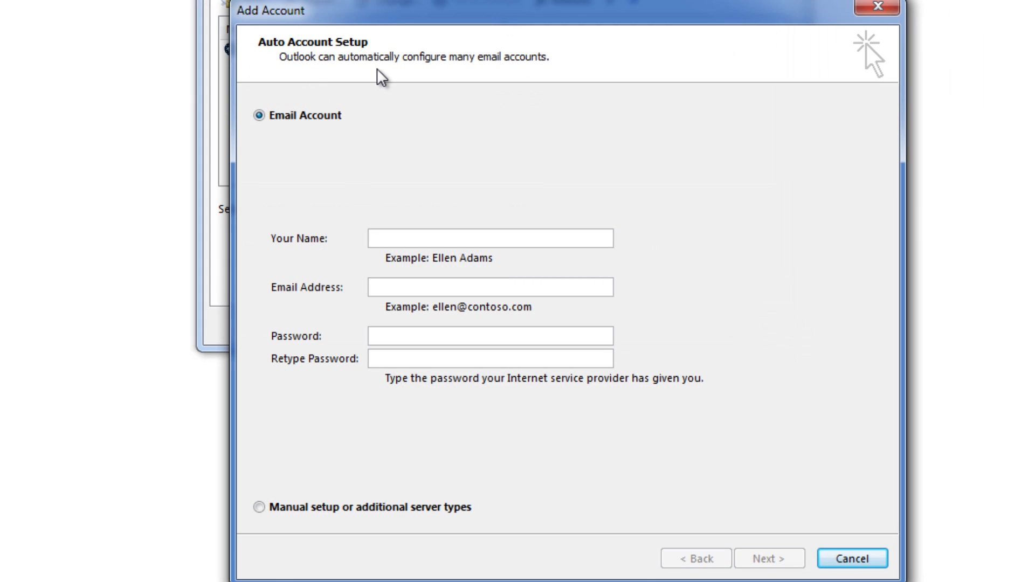
{"action": "left_click", "coordinate": [418, 239]}
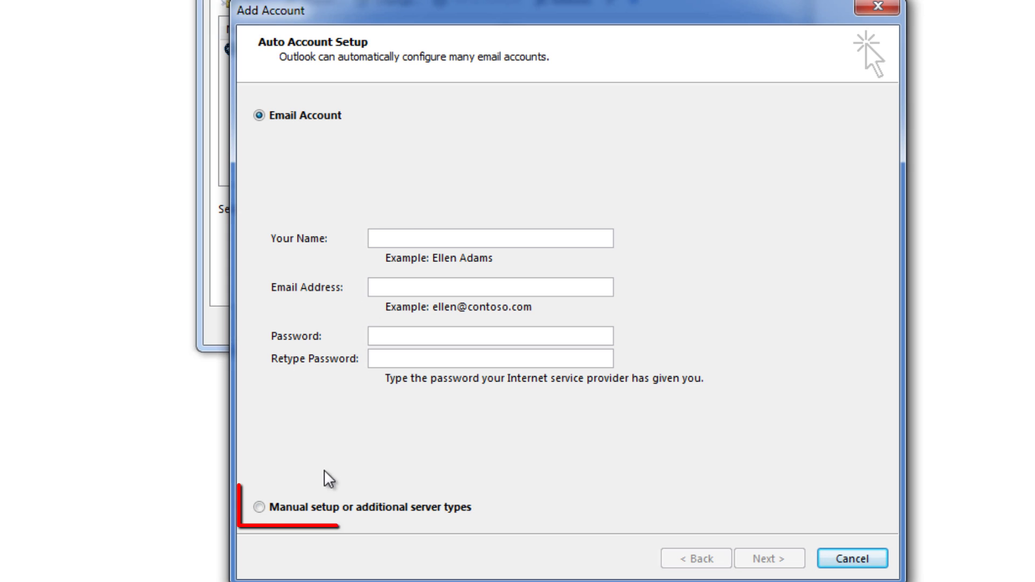
{"action": "left_click", "coordinate": [270, 510]}
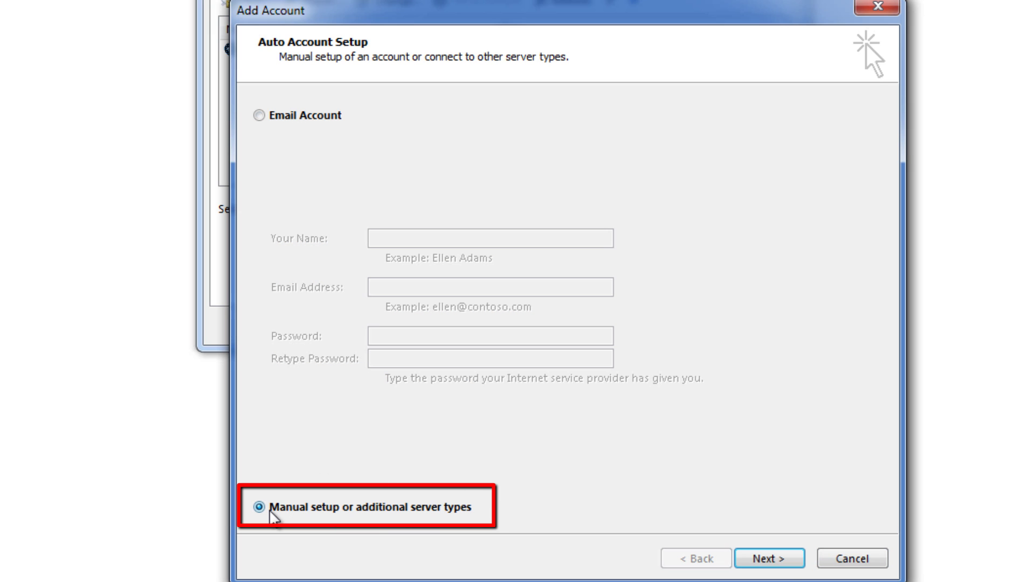
{"action": "left_click", "coordinate": [767, 559]}
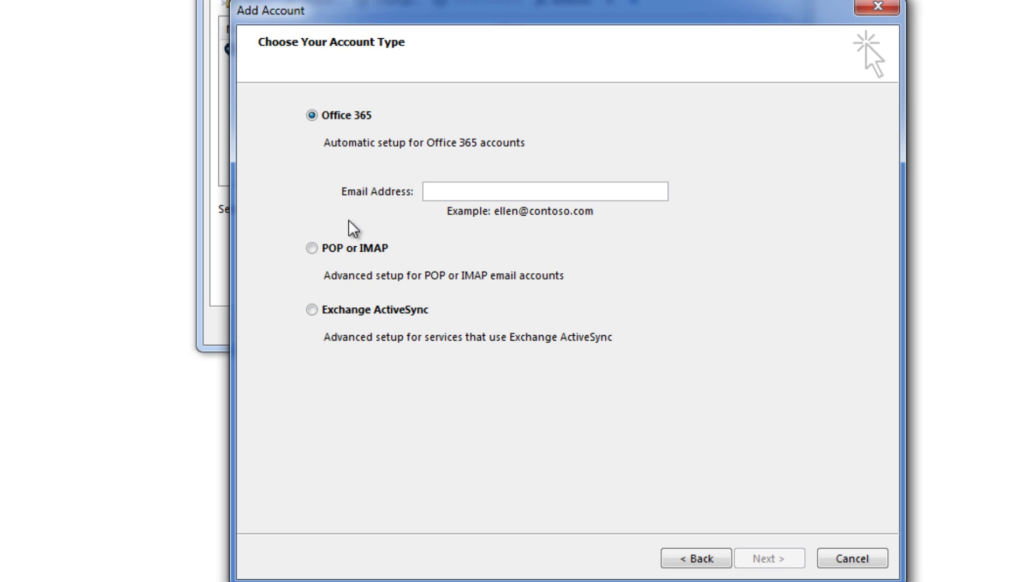
{"action": "left_click", "coordinate": [324, 252]}
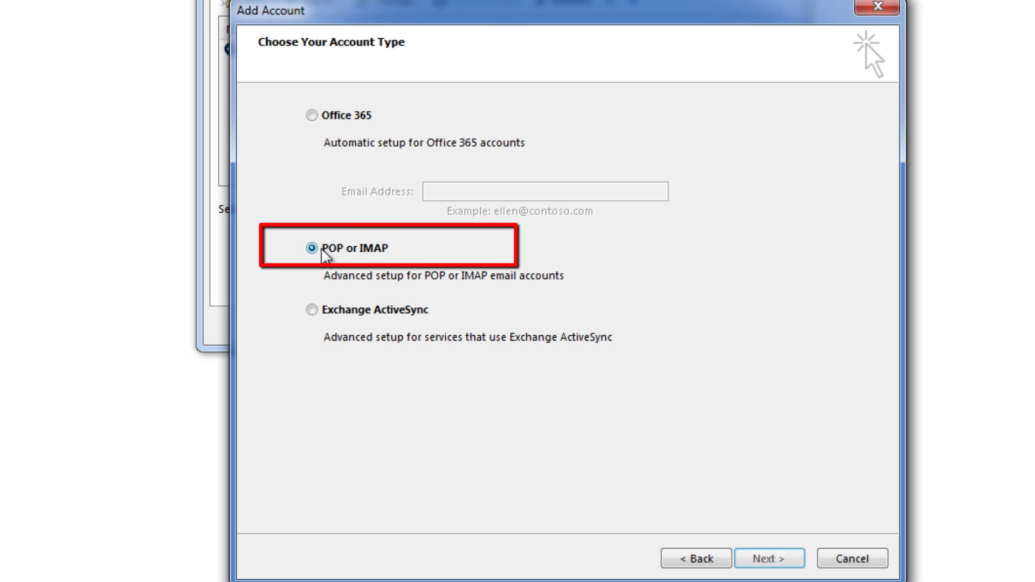
{"action": "left_click", "coordinate": [764, 562]}
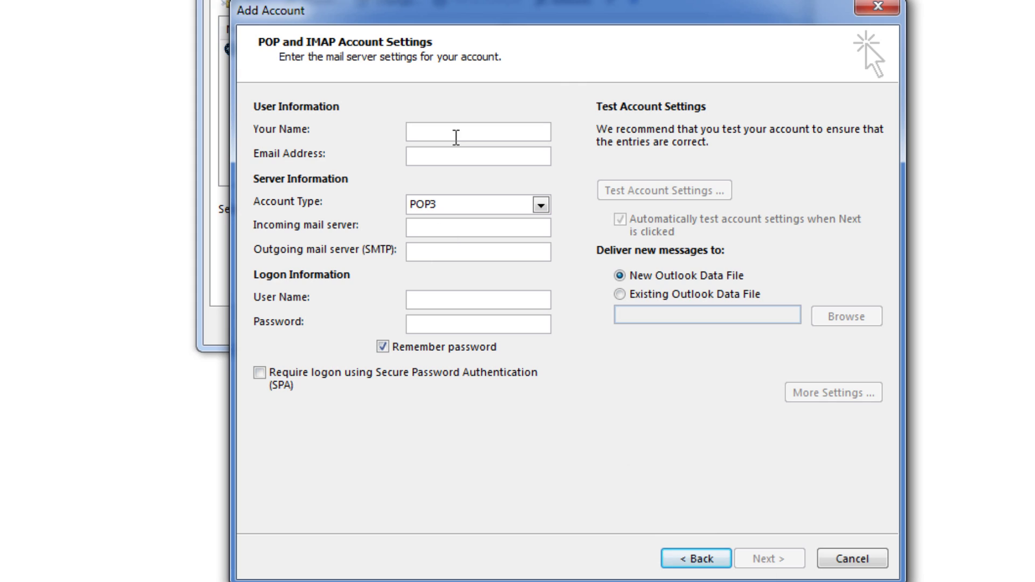
Fill the Your Name and Email Address fields with the webmaster mailbox address
{"action": "key", "text": "ctrl+v"}
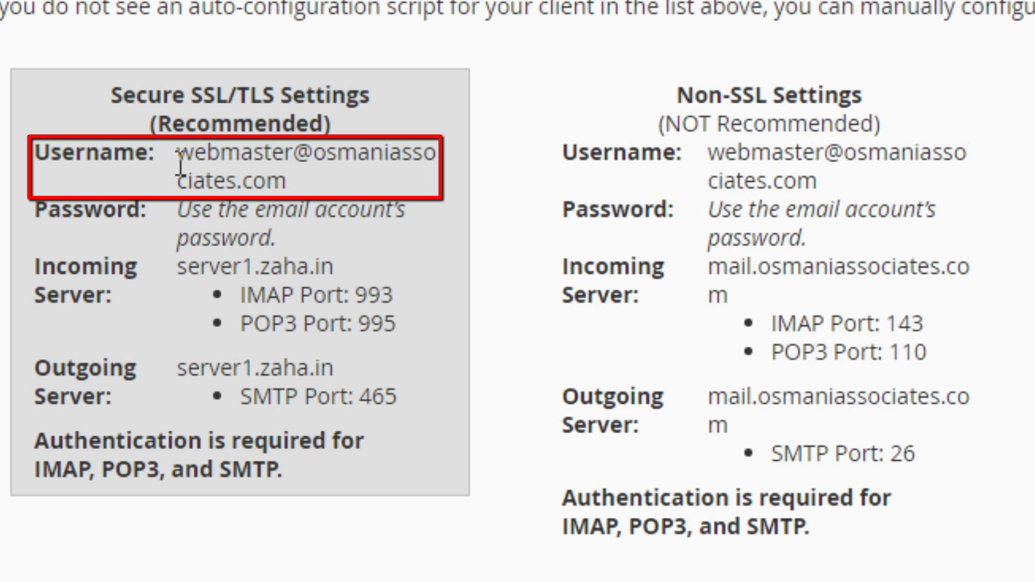
{"action": "left_click_drag", "start_coordinate": [179, 154], "coordinate": [290, 184]}
{"action": "key", "text": "ctrl+c"}
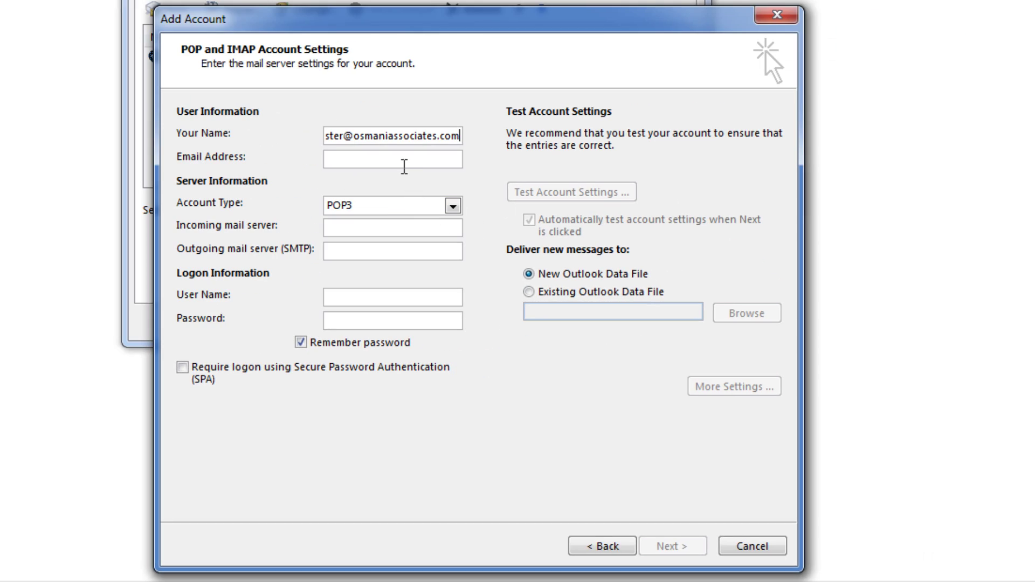
{"action": "left_click", "coordinate": [404, 166]}
{"action": "key", "text": "ctrl+v"}
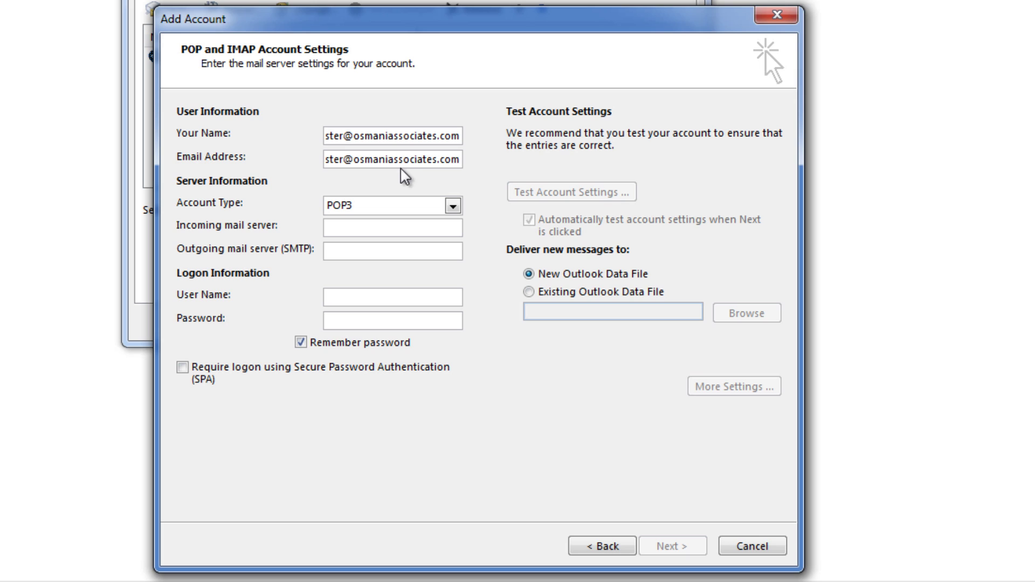
Set the new account's type to IMAP, ready to fill in the incoming server
{"action": "left_click", "coordinate": [433, 207]}
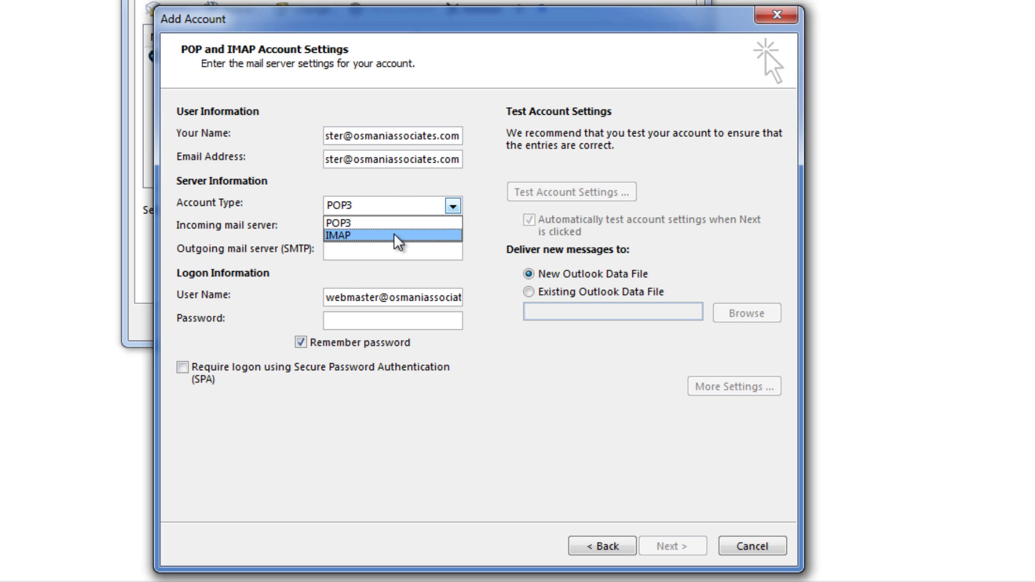
{"action": "left_click", "coordinate": [395, 234]}
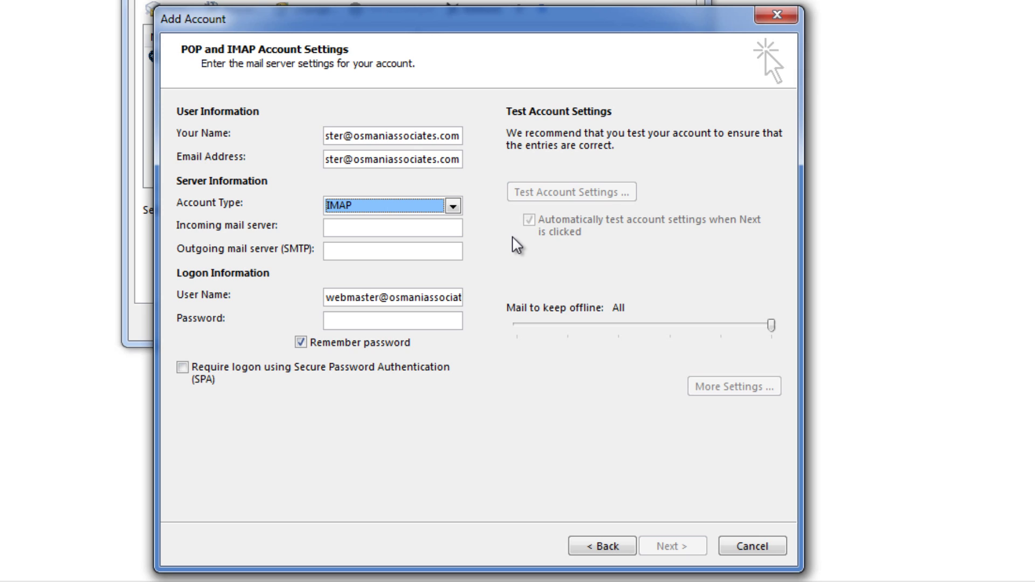
{"action": "left_click", "coordinate": [454, 233]}
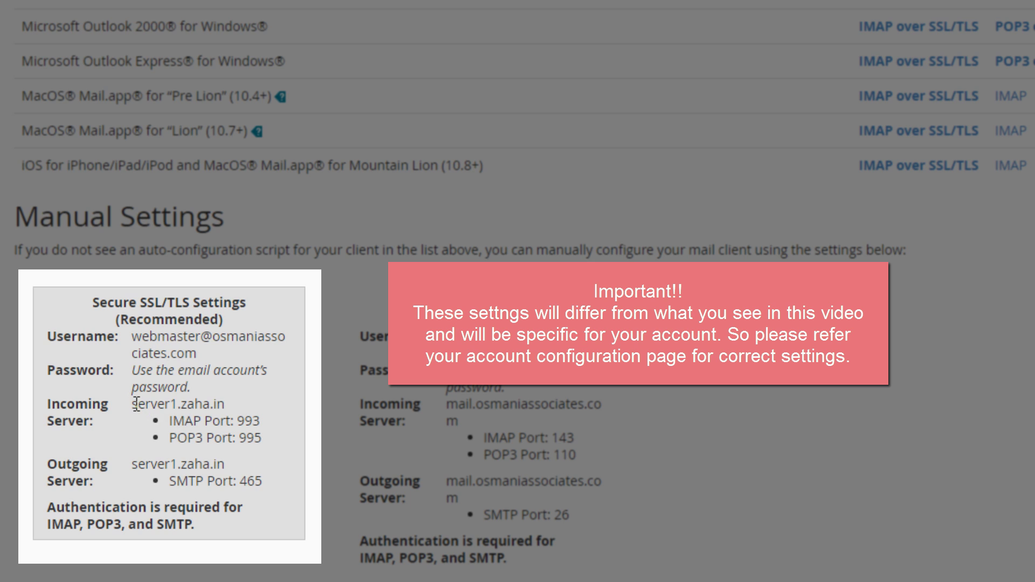
Enter server1.zaha.in as incoming and outgoing mail server, then enter the account password
{"action": "left_click_drag", "start_coordinate": [136, 403], "coordinate": [224, 405]}
{"action": "key", "text": "ctrl+c"}
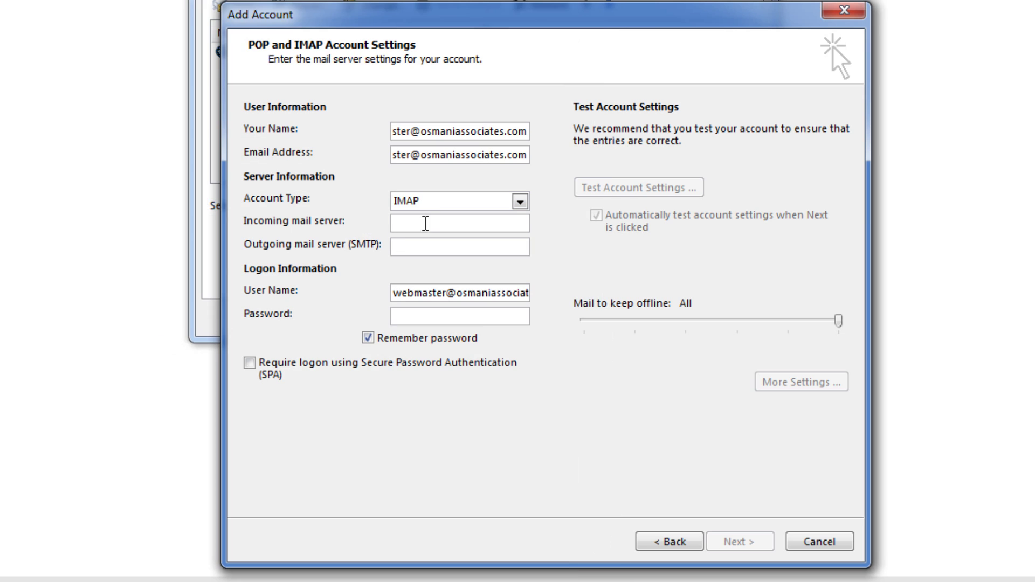
{"action": "left_click", "coordinate": [426, 223]}
{"action": "key", "text": "ctrl+v"}
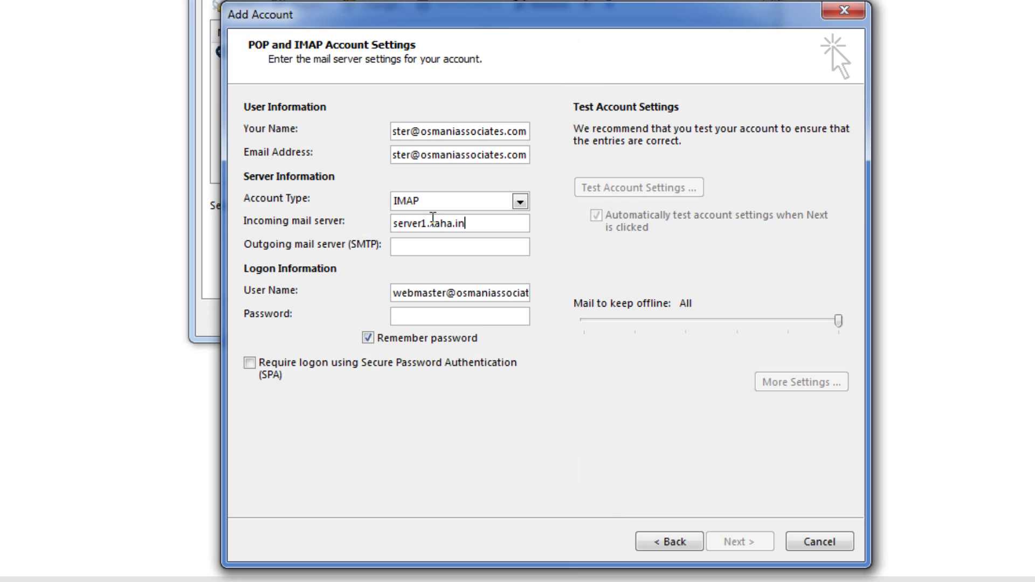
{"action": "left_click", "coordinate": [432, 241]}
{"action": "key", "text": "ctrl+v"}
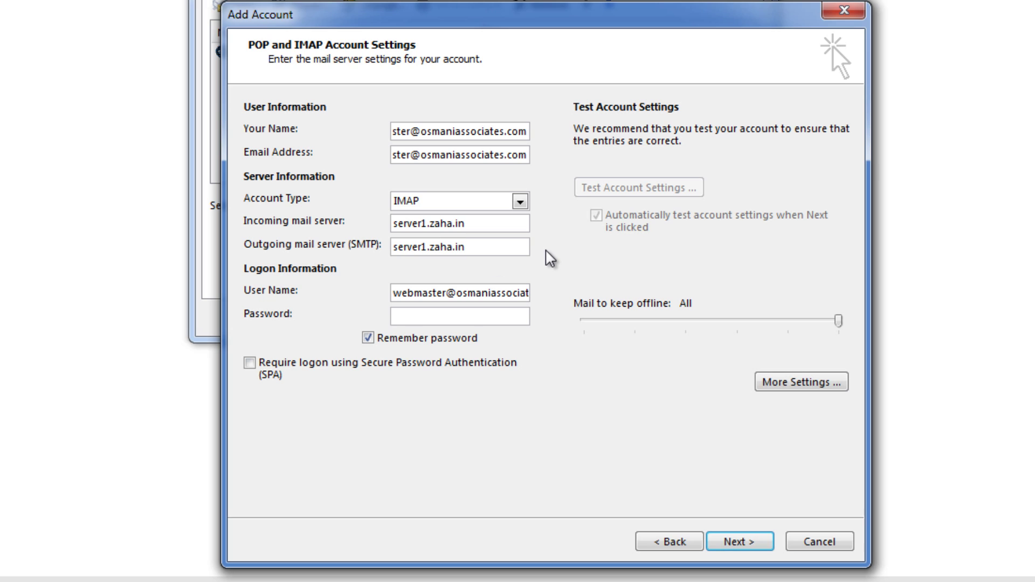
{"action": "left_click", "coordinate": [501, 320]}
{"action": "type", "text": "********"}
{"action": "key", "text": "BackSpace"}
{"action": "key", "text": "BackSpace"}
{"action": "key", "text": "BackSpace"}
{"action": "key", "text": "BackSpace"}
{"action": "key", "text": "BackSpace"}
{"action": "key", "text": "BackSpace"}
{"action": "key", "text": "BackSpace"}
{"action": "key", "text": "BackSpace"}
{"action": "type", "text": "*************"}
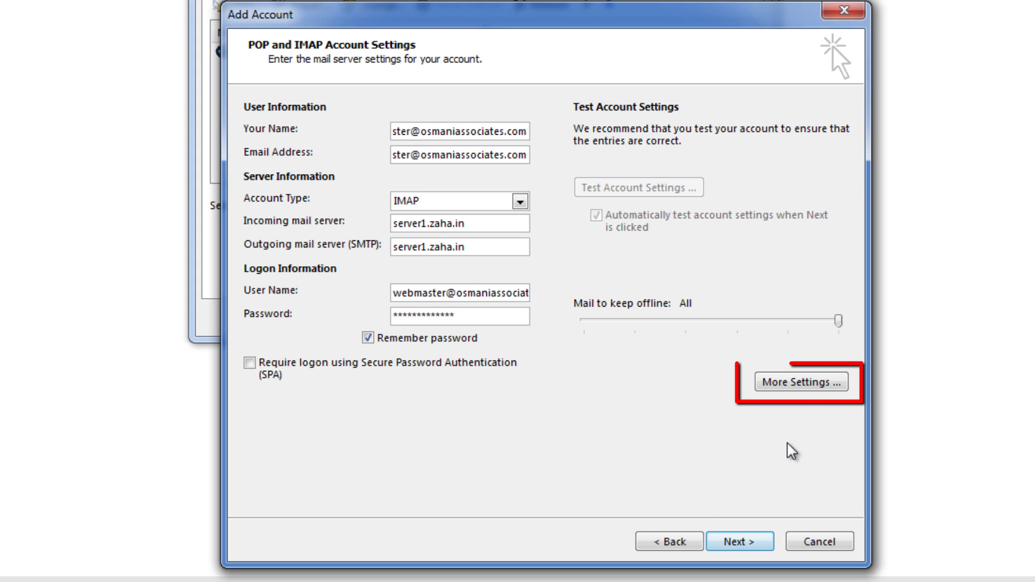
Require authentication for the outgoing SMTP server in More Settings
{"action": "left_click", "coordinate": [828, 384]}
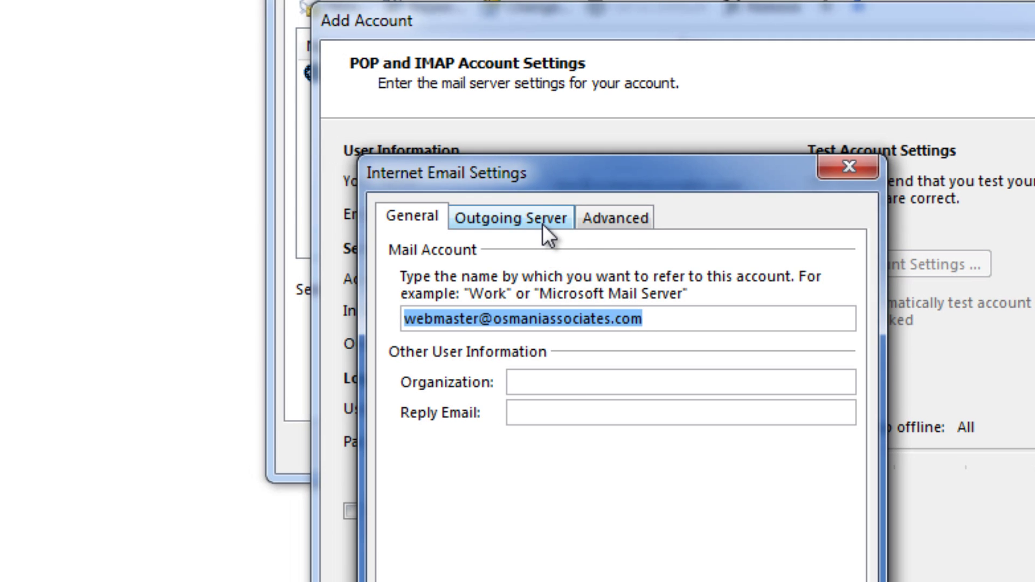
{"action": "left_click", "coordinate": [542, 222]}
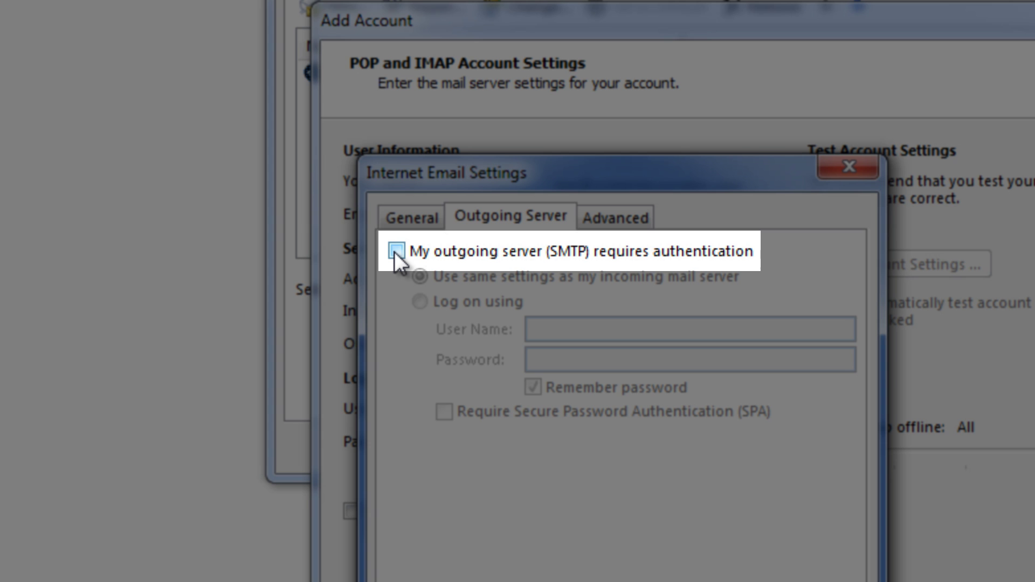
{"action": "left_click", "coordinate": [395, 251]}
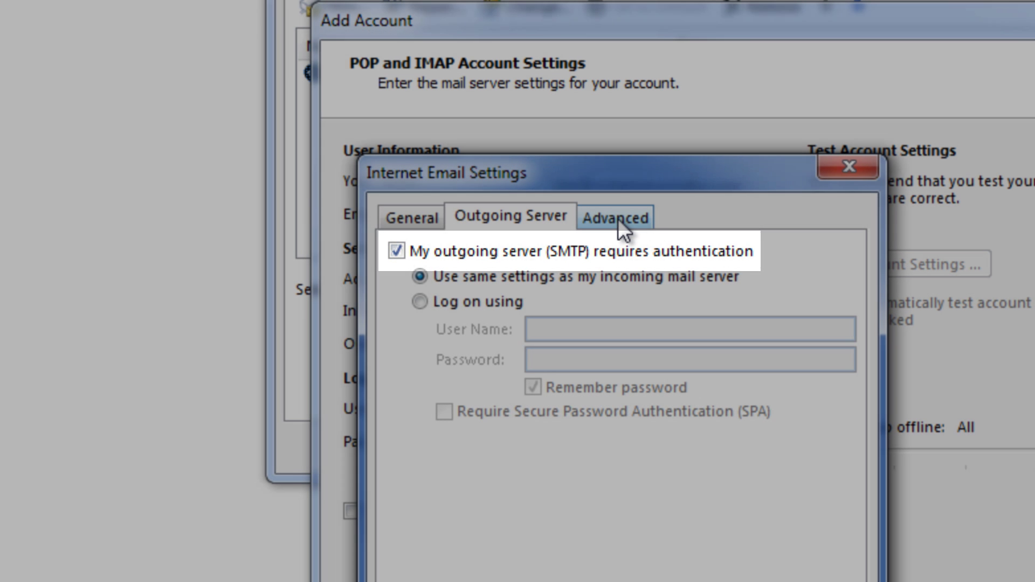
Set IMAP and SMTP encryption to SSL and change the SMTP port from 25 to 465
{"action": "left_click", "coordinate": [617, 219]}
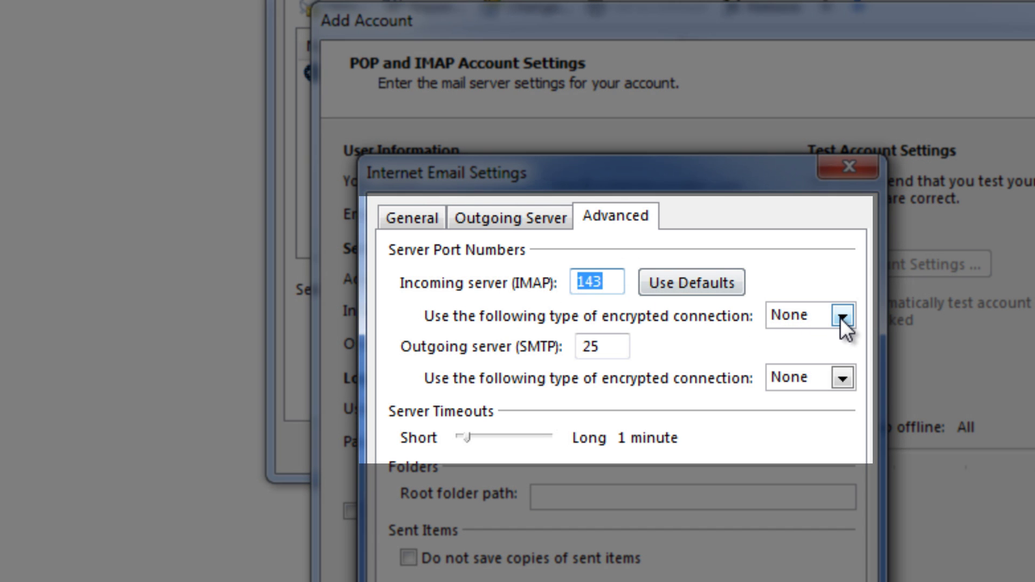
{"action": "left_click", "coordinate": [840, 318]}
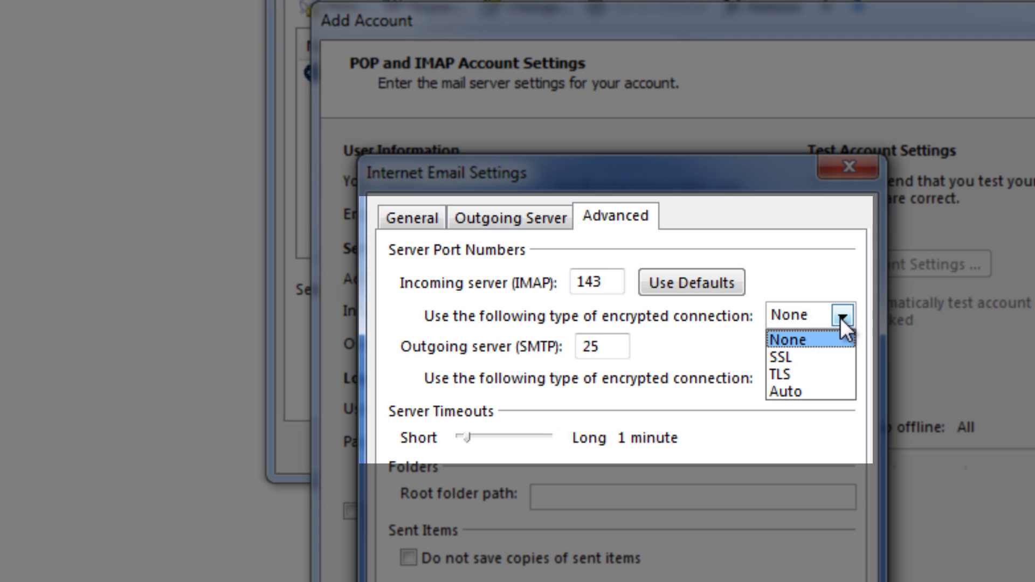
{"action": "left_click", "coordinate": [816, 358]}
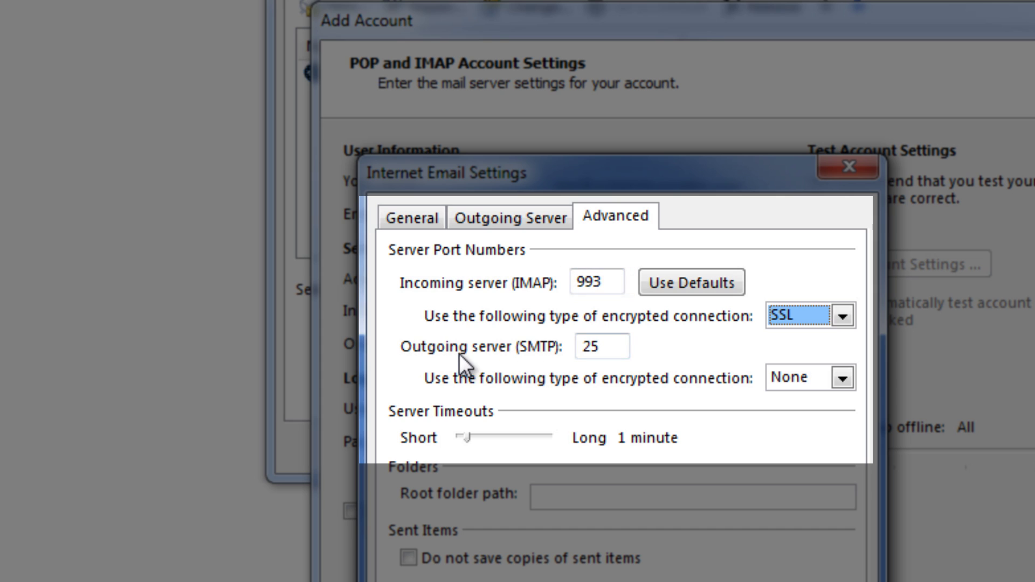
{"action": "left_click", "coordinate": [840, 385]}
{"action": "left_click", "coordinate": [817, 426]}
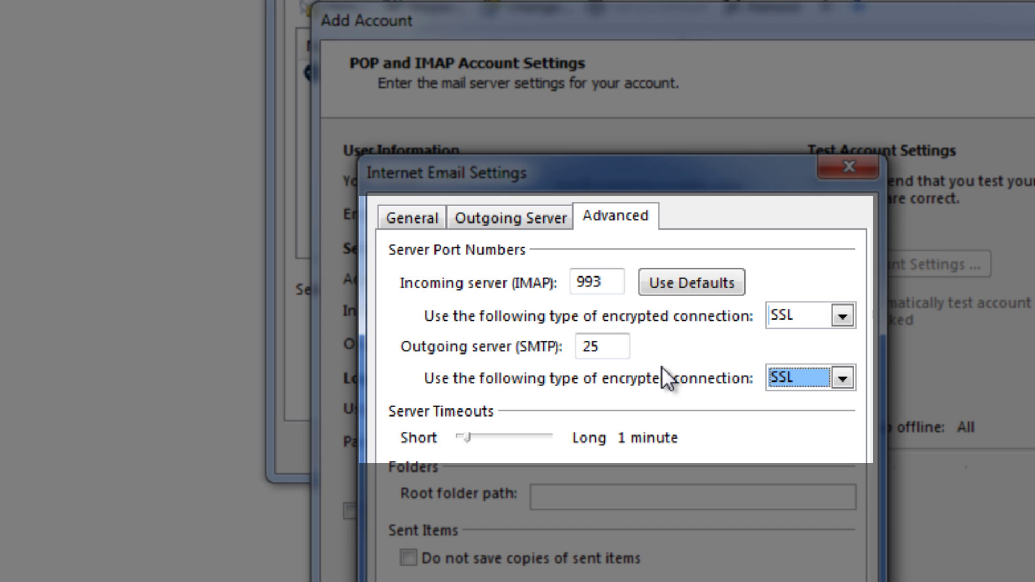
{"action": "left_click_drag", "start_coordinate": [624, 345], "coordinate": [535, 347]}
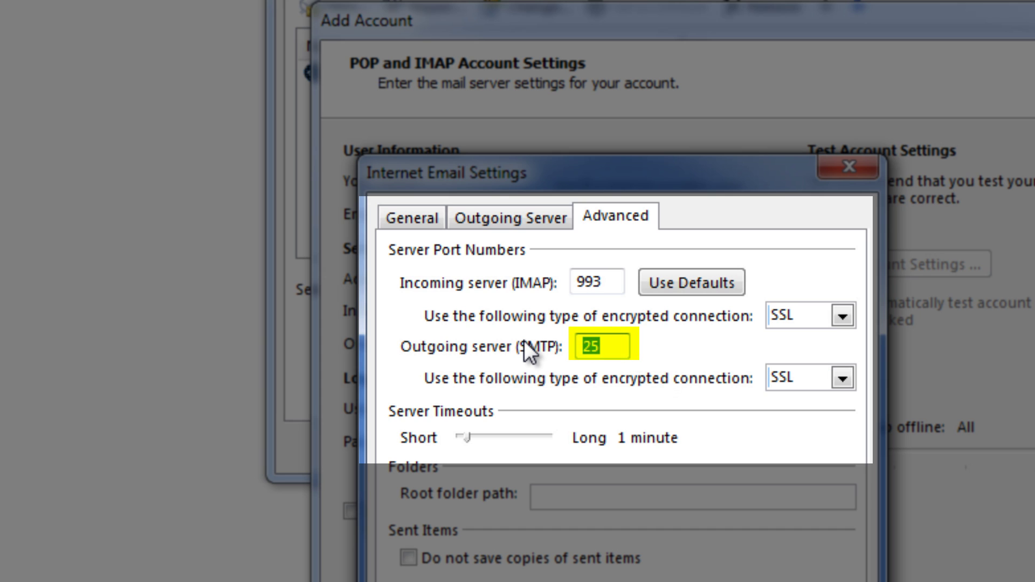
{"action": "type", "text": "465"}
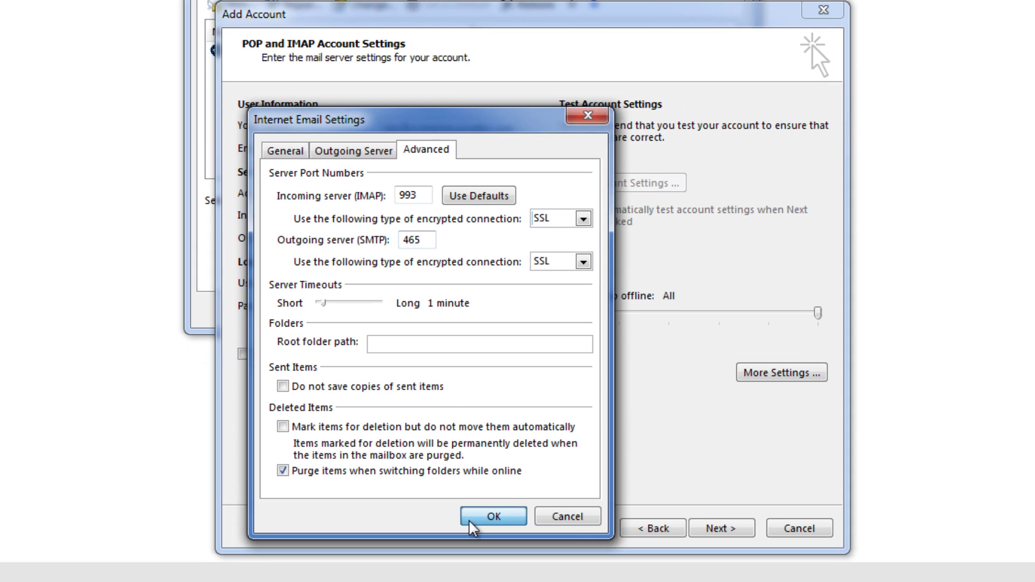
Confirm the advanced settings, let the account test pass, and close the results
{"action": "left_click", "coordinate": [470, 516]}
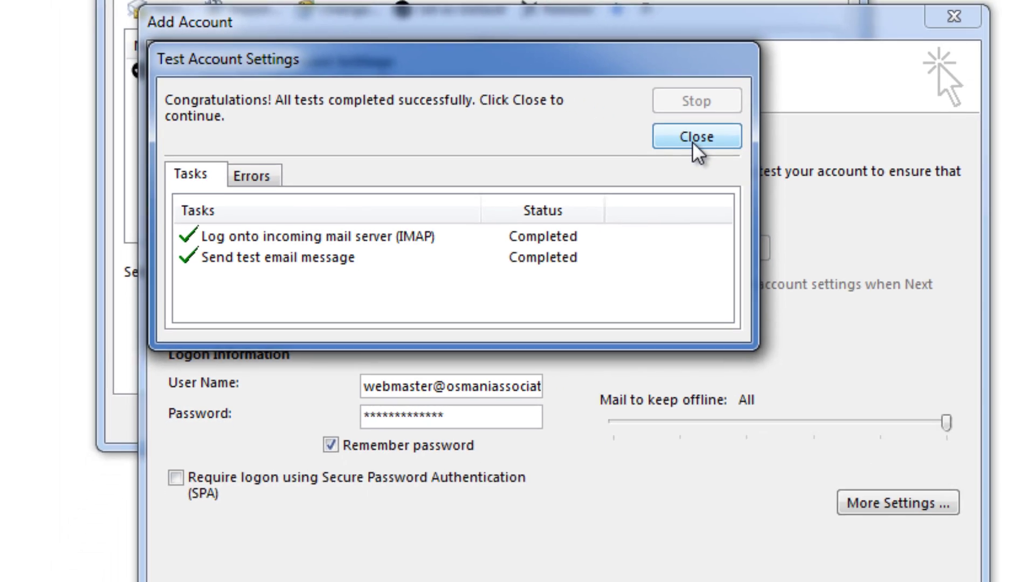
{"action": "left_click", "coordinate": [836, 186]}
Finish the wizard, close Account Settings, and open the new webmaster account's Inbox
{"action": "left_click", "coordinate": [695, 552]}
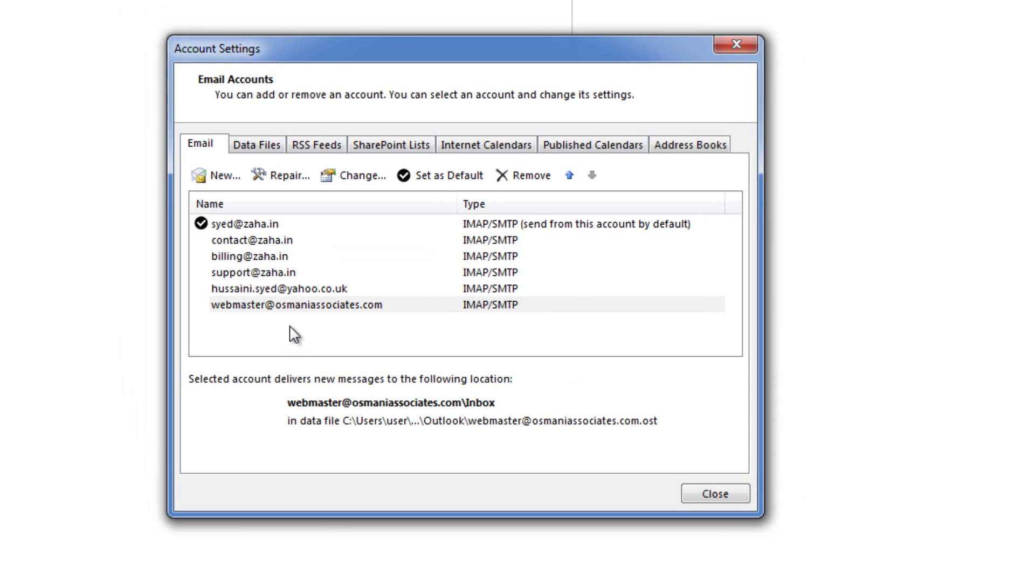
{"action": "left_click", "coordinate": [305, 307]}
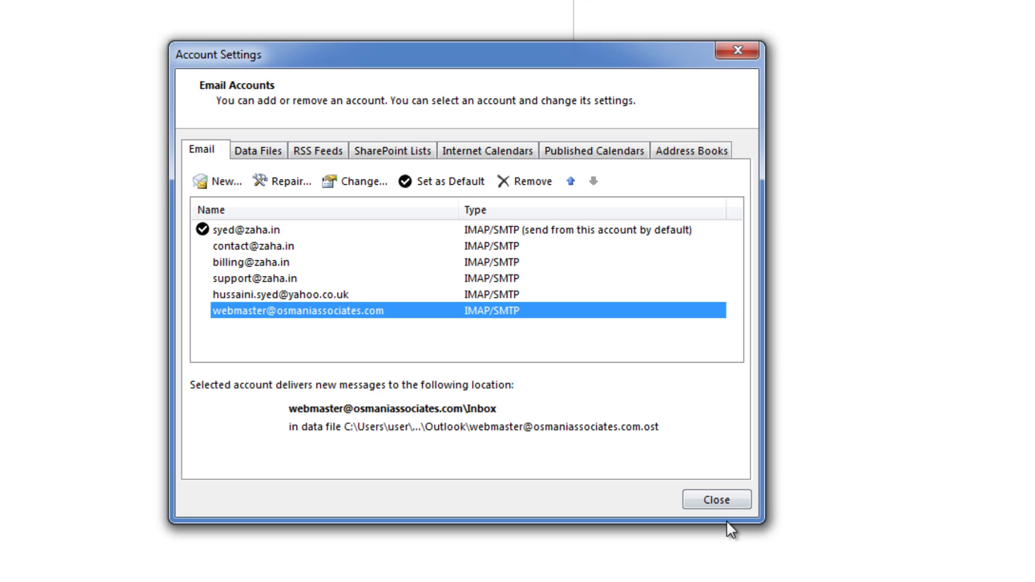
{"action": "left_click", "coordinate": [716, 500]}
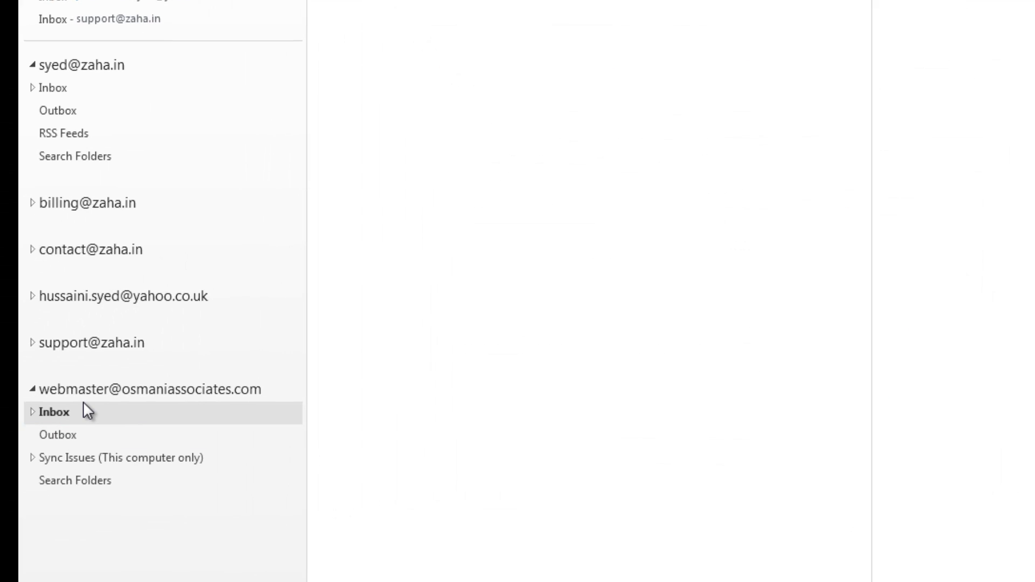
{"action": "left_click", "coordinate": [83, 397]}
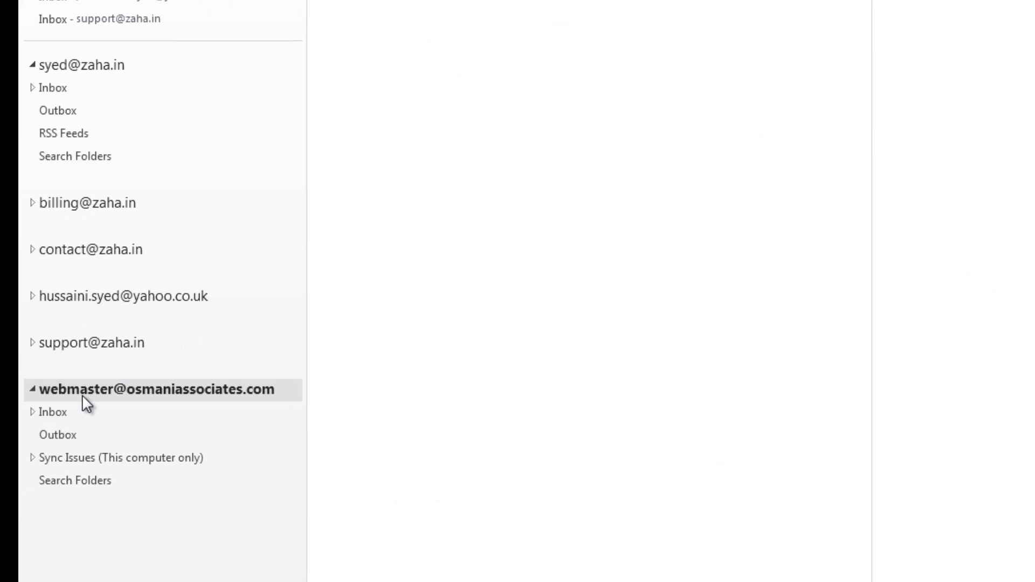
{"action": "left_click", "coordinate": [122, 415]}
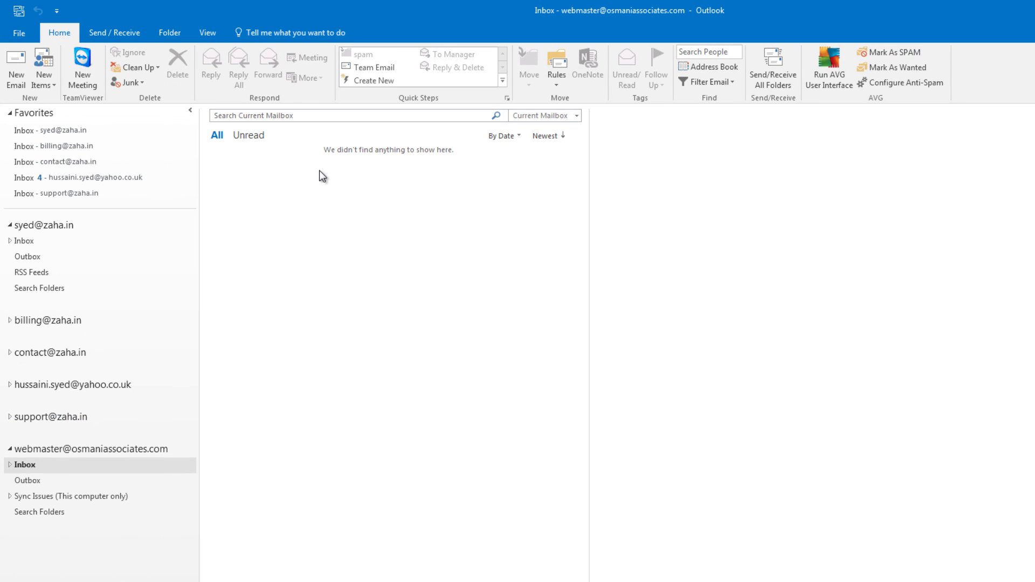